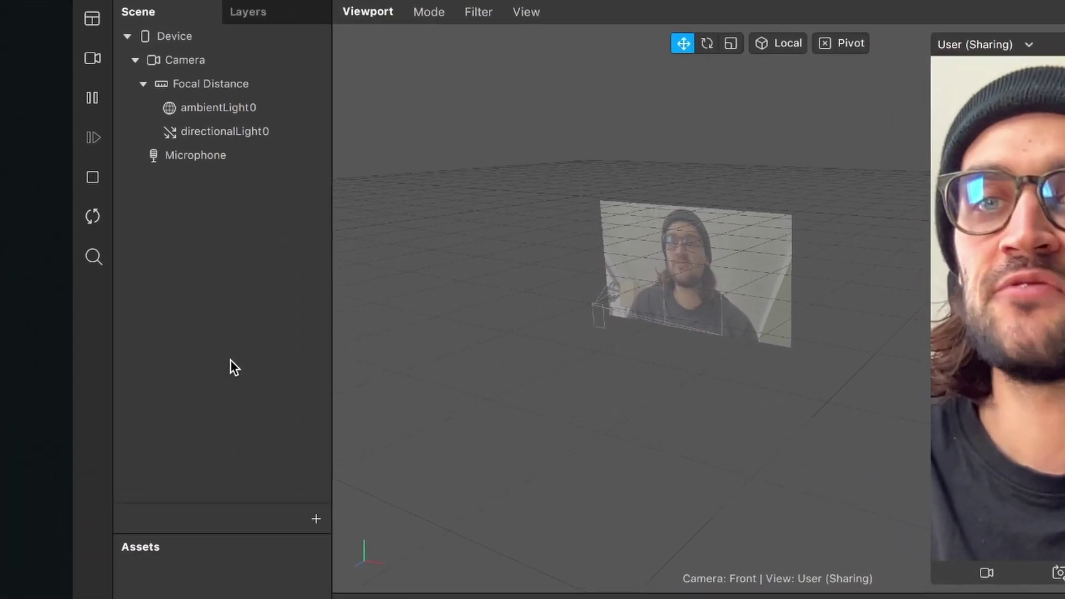
# Select the Device and show its On Opening 'Choose an Instruction' list.
pyautogui.click(162, 45)
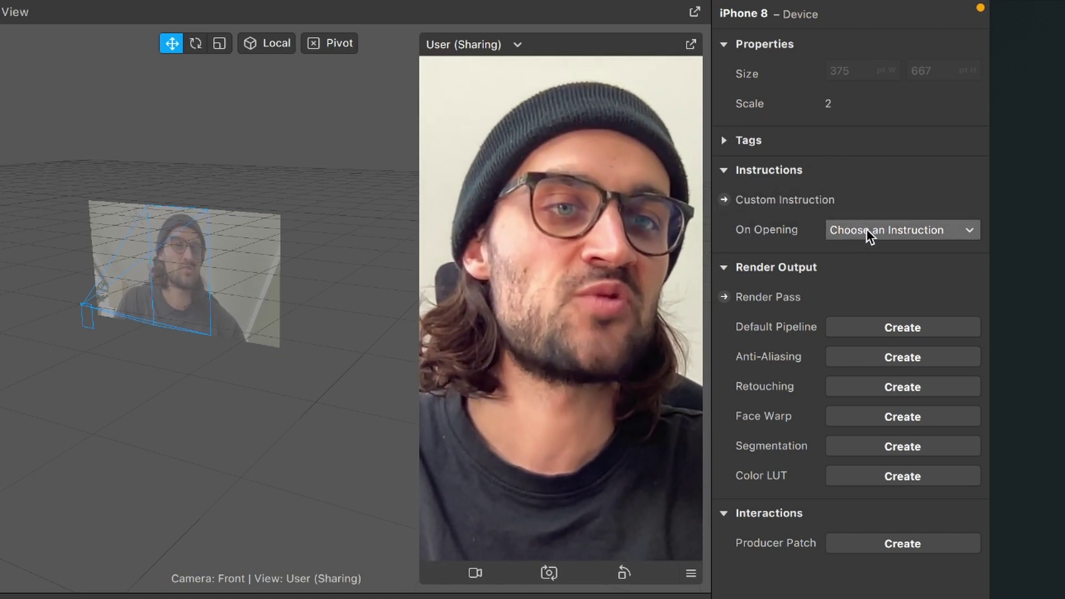
pyautogui.click(957, 230)
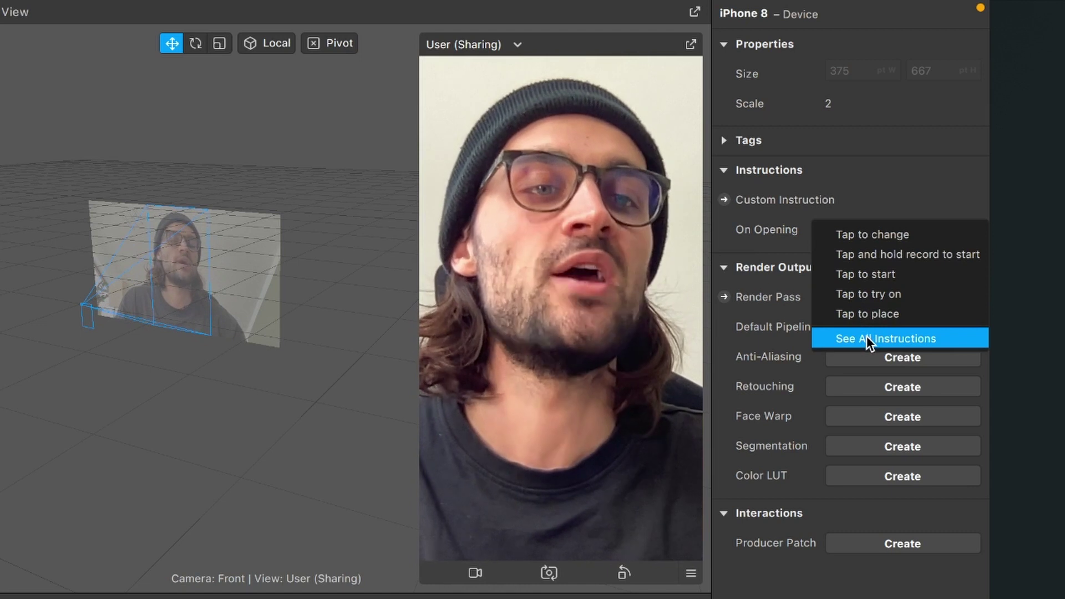
# Browse all instructions under Face Tracking and search for 'Tap to chan'.
pyautogui.click(866, 338)
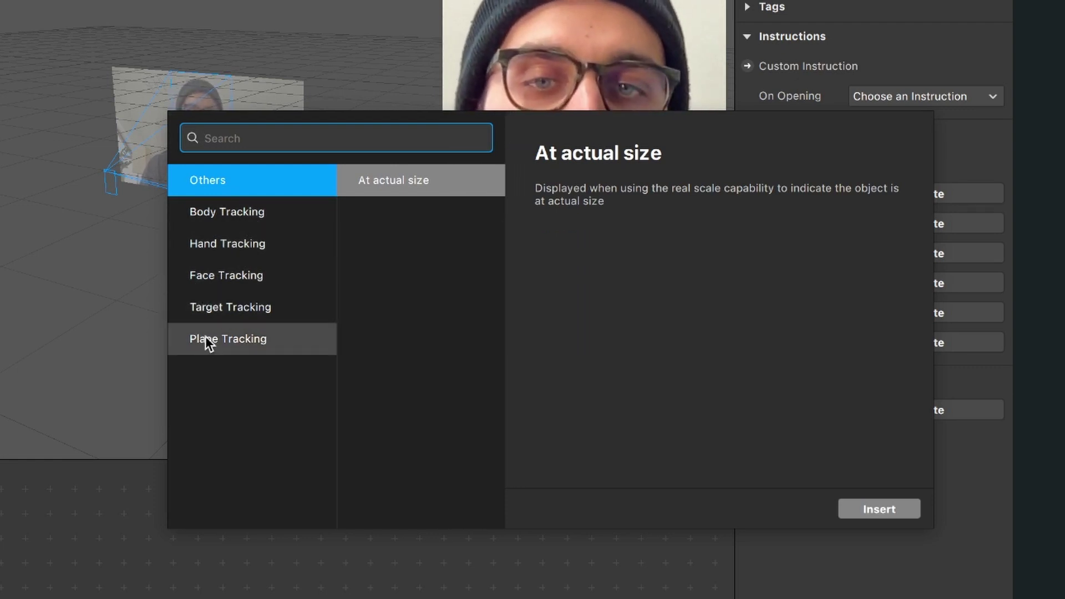
pyautogui.click(233, 278)
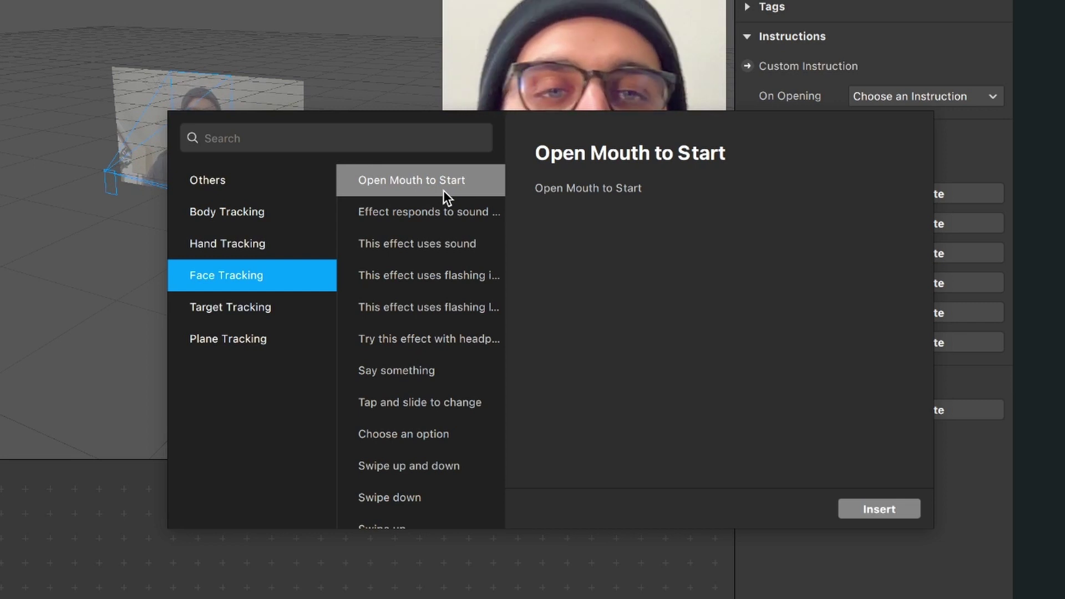
pyautogui.click(273, 138)
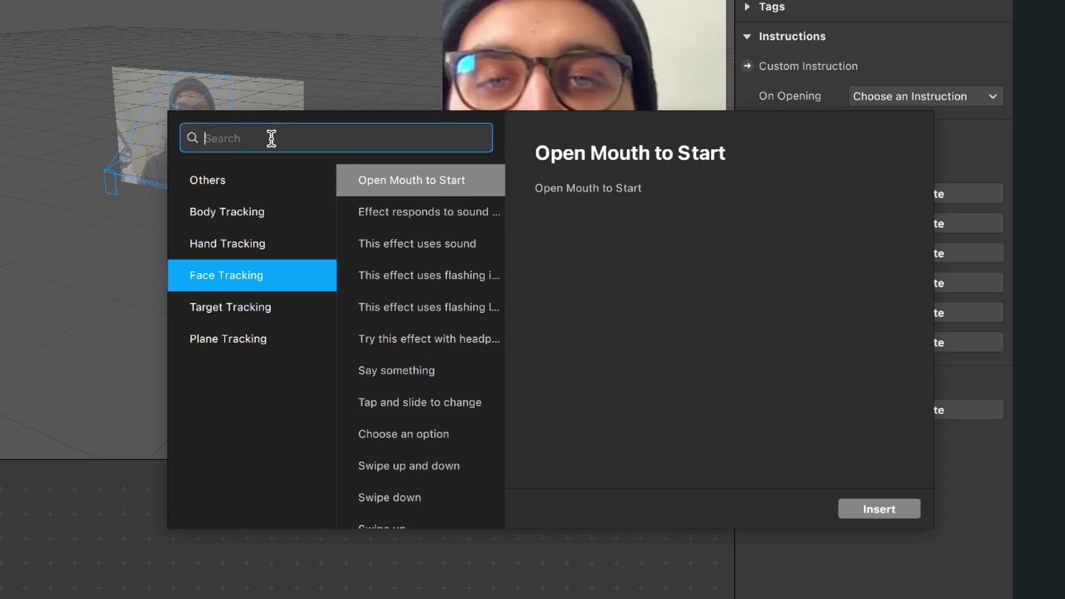
pyautogui.write('Tap to')
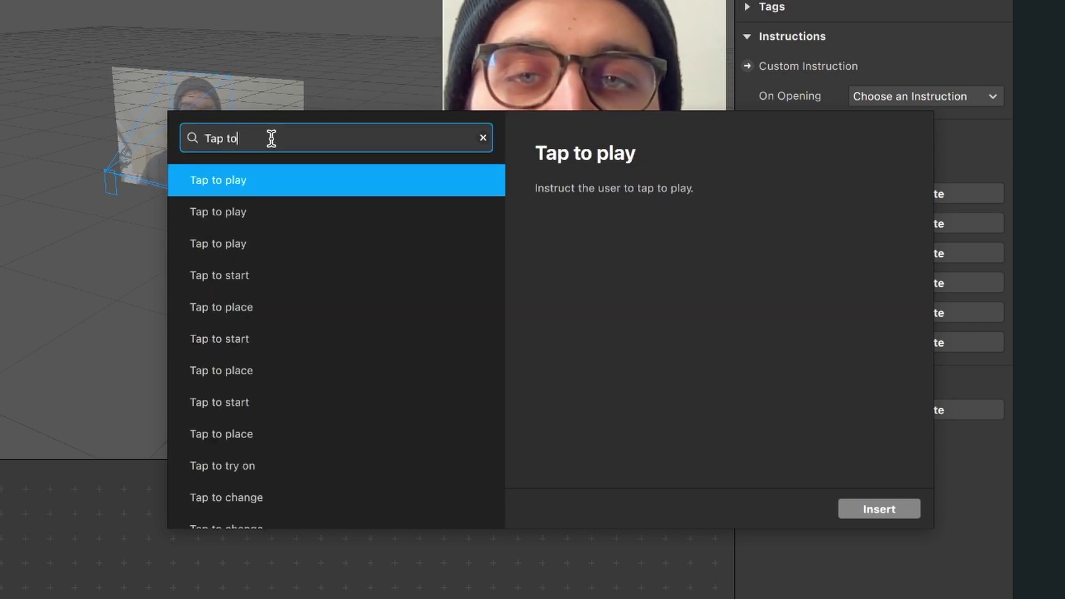
pyautogui.write(' chan')
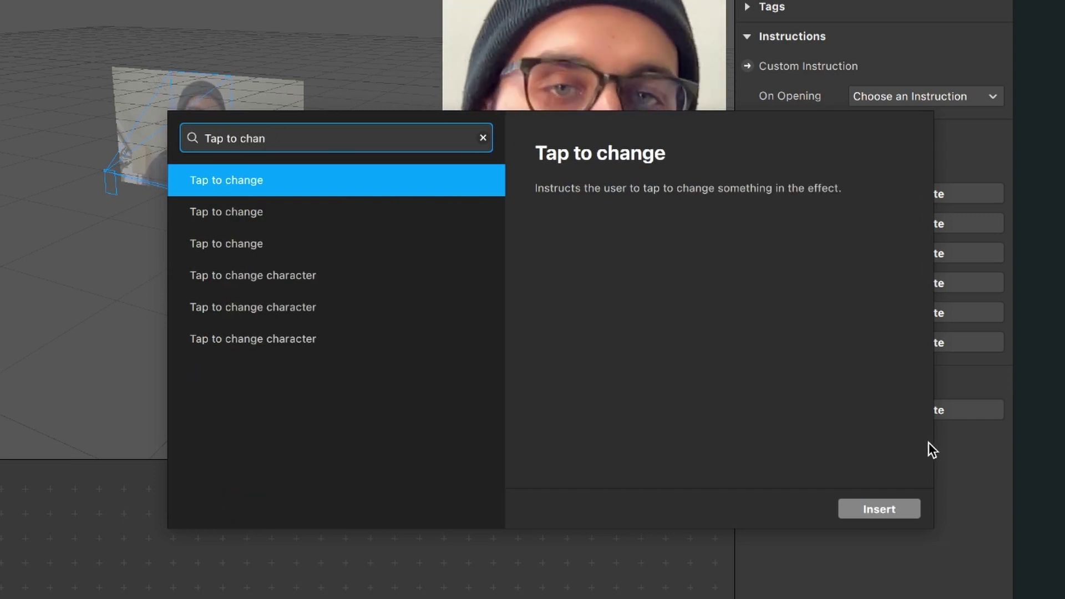
# Insert Tap to change and arrange the Runtime, Less Than and Device patches.
pyautogui.click(879, 508)
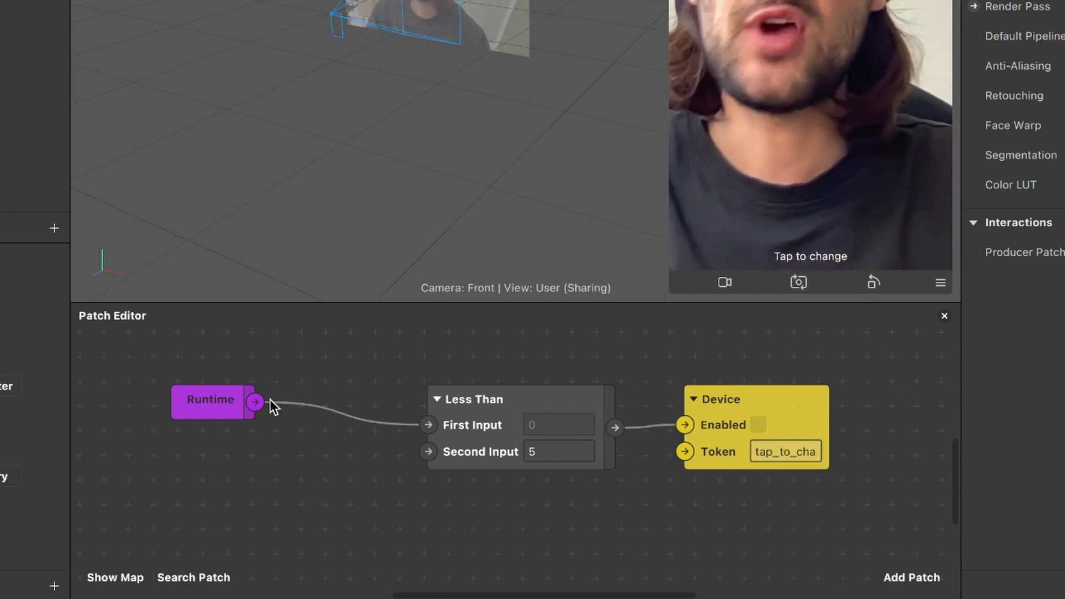
pyautogui.click(207, 403)
pyautogui.moveTo(207, 403); pyautogui.dragTo(206, 432)
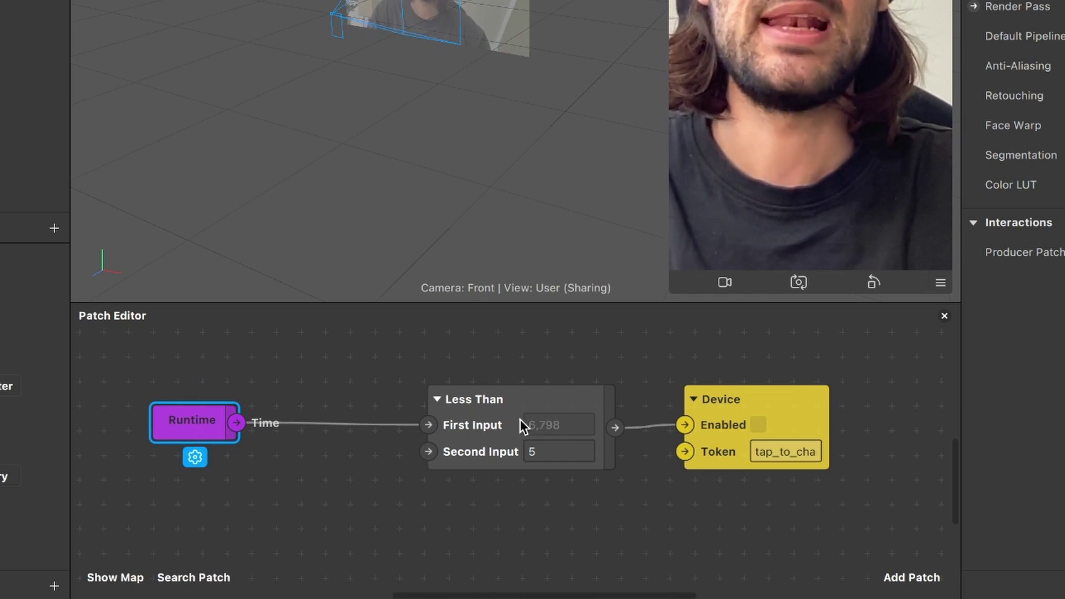
pyautogui.moveTo(492, 406); pyautogui.dragTo(459, 397)
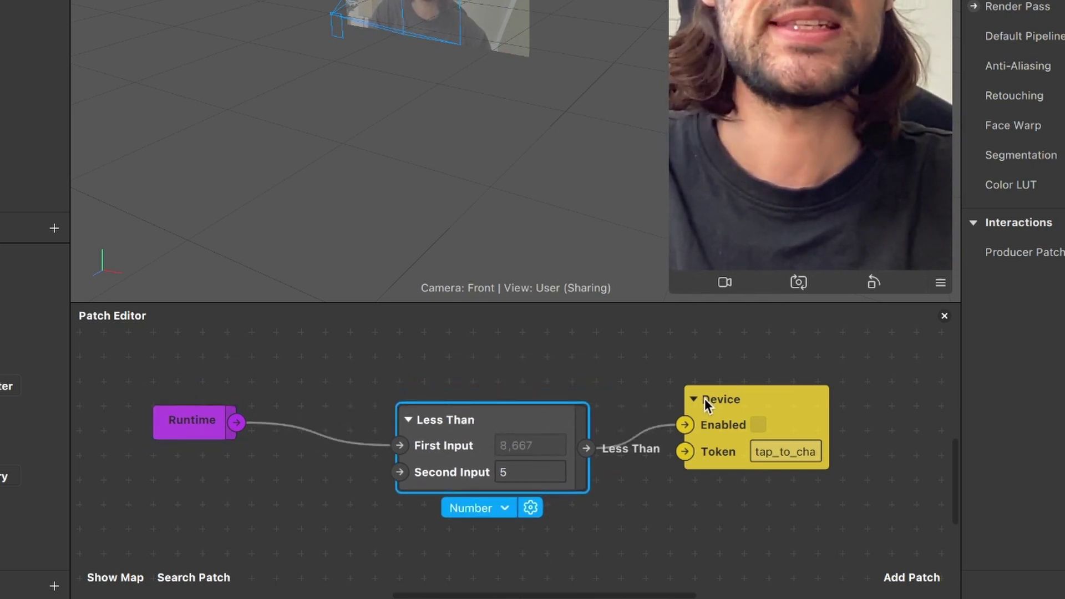
pyautogui.moveTo(704, 399); pyautogui.dragTo(688, 418)
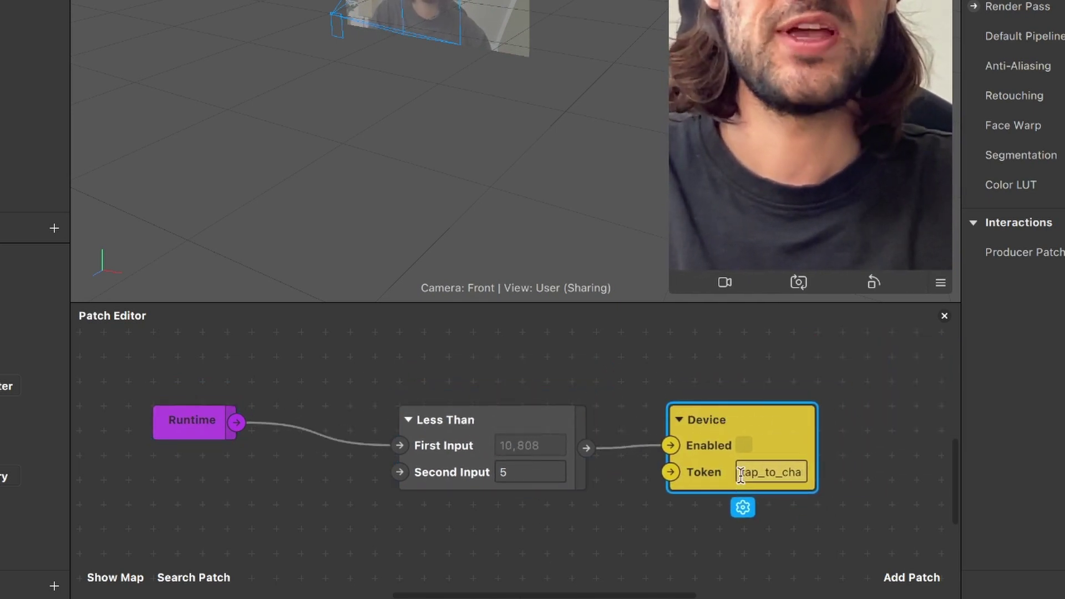
pyautogui.moveTo(770, 433); pyautogui.dragTo(881, 401)
# Nudge the Less Than patch up, then restart the effect to preview Tap to change.
pyautogui.scroll(-1, 364, 411)
pyautogui.hscroll(1, 364, 412)
pyautogui.scroll(1, 364, 411)
pyautogui.hscroll(-1, 364, 411)
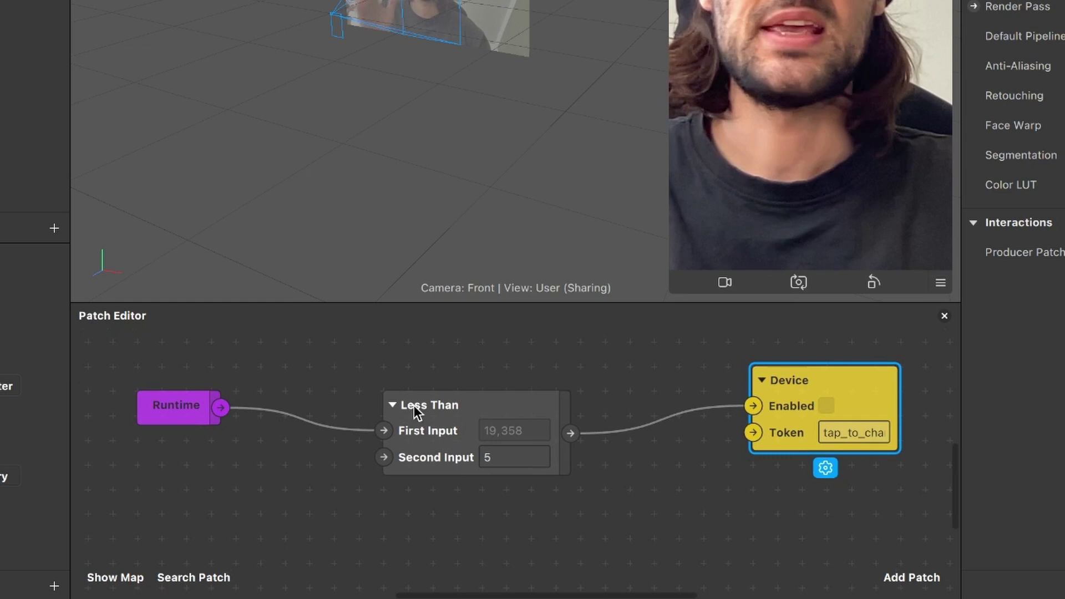
pyautogui.moveTo(439, 404); pyautogui.dragTo(455, 368)
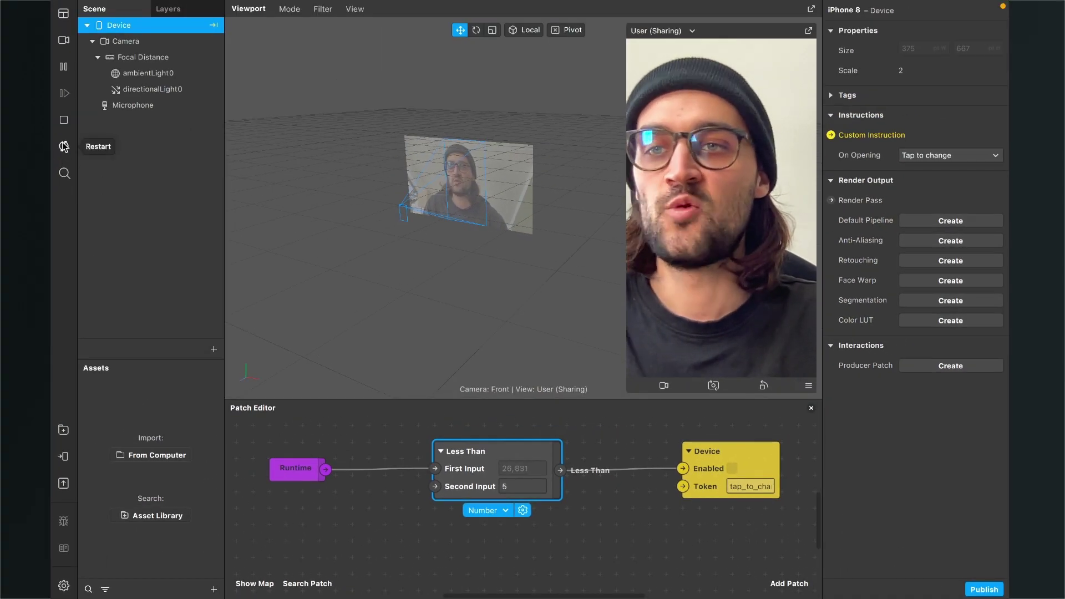
pyautogui.click(64, 146)
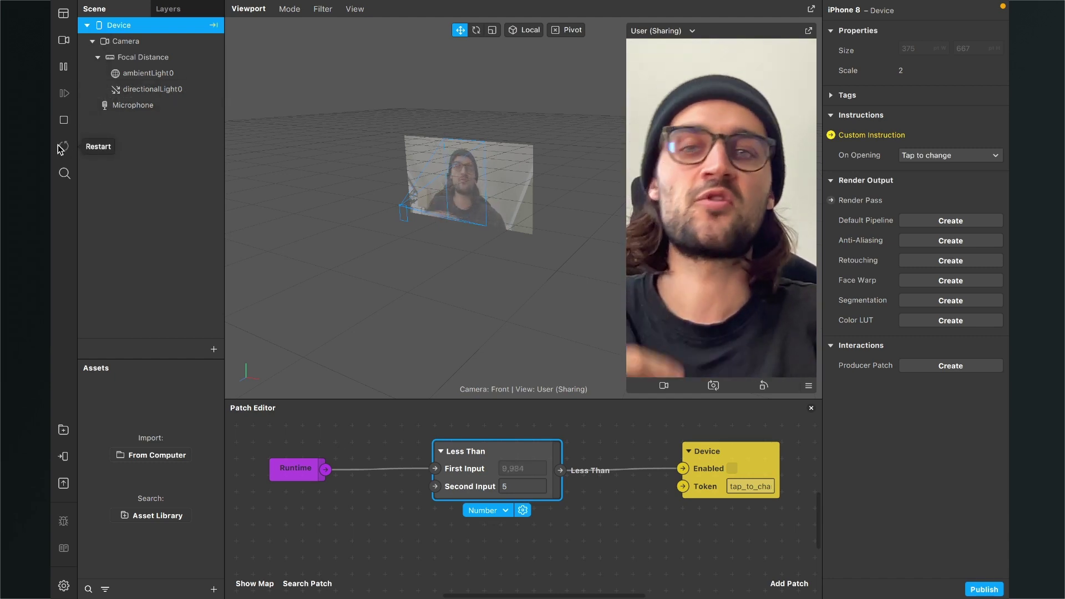
pyautogui.click(63, 146)
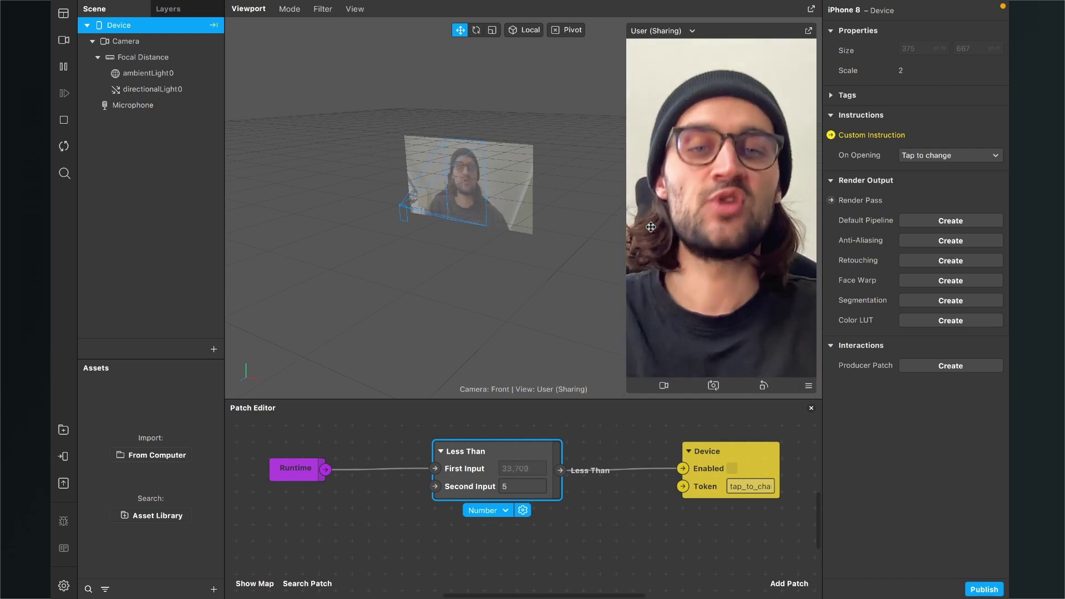
pyautogui.scroll(-3, 645, 530)
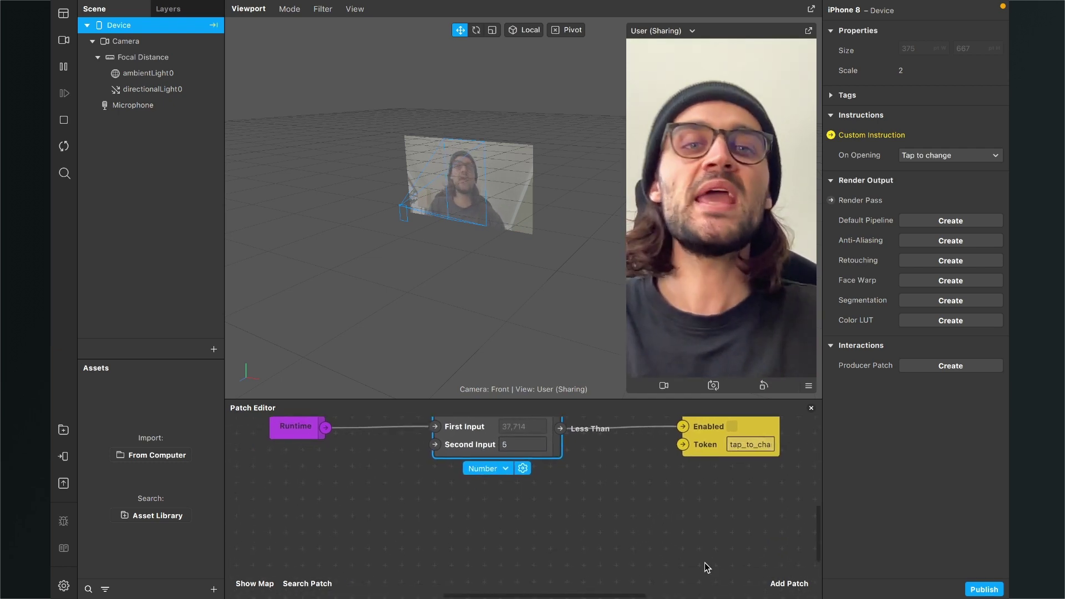
# Add Screen Tap and Switch patches and move them to the left.
pyautogui.click(789, 584)
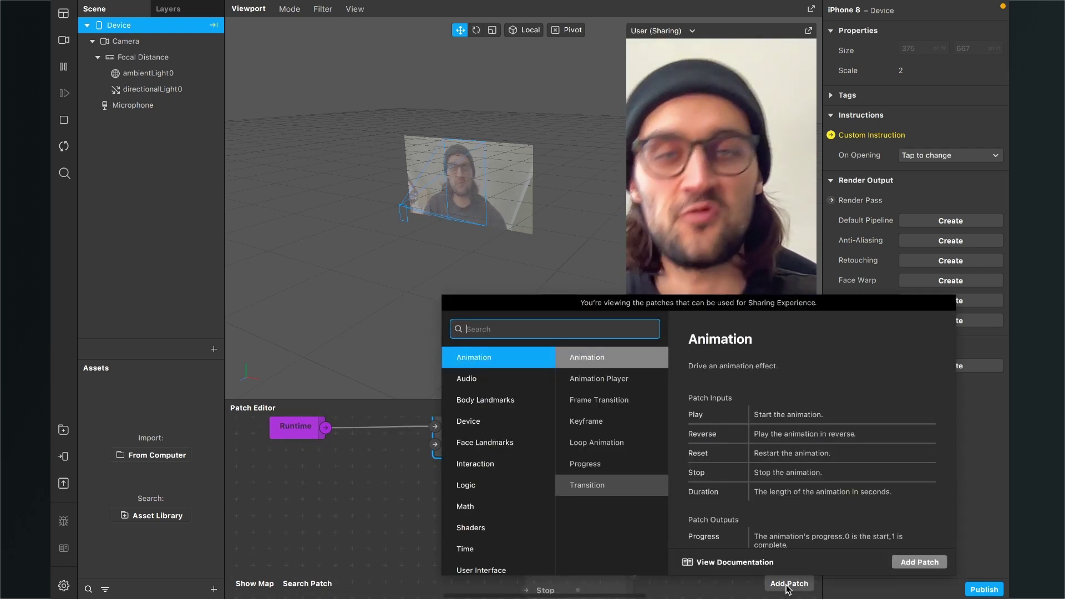
pyautogui.write('scre')
pyautogui.press('Down')
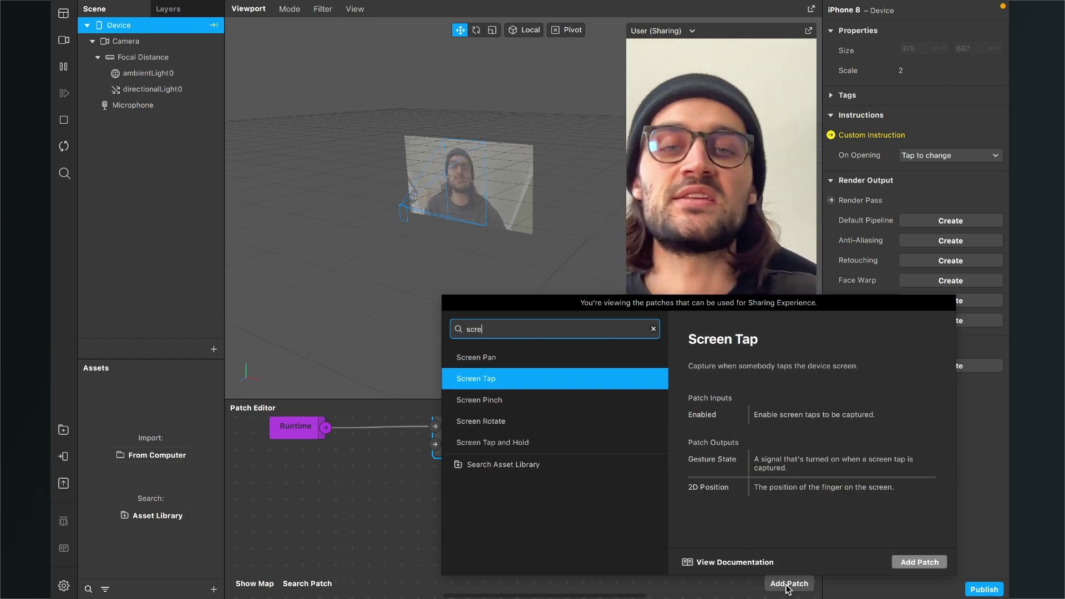
pyautogui.press('Return')
pyautogui.click(788, 584)
pyautogui.write('Swi')
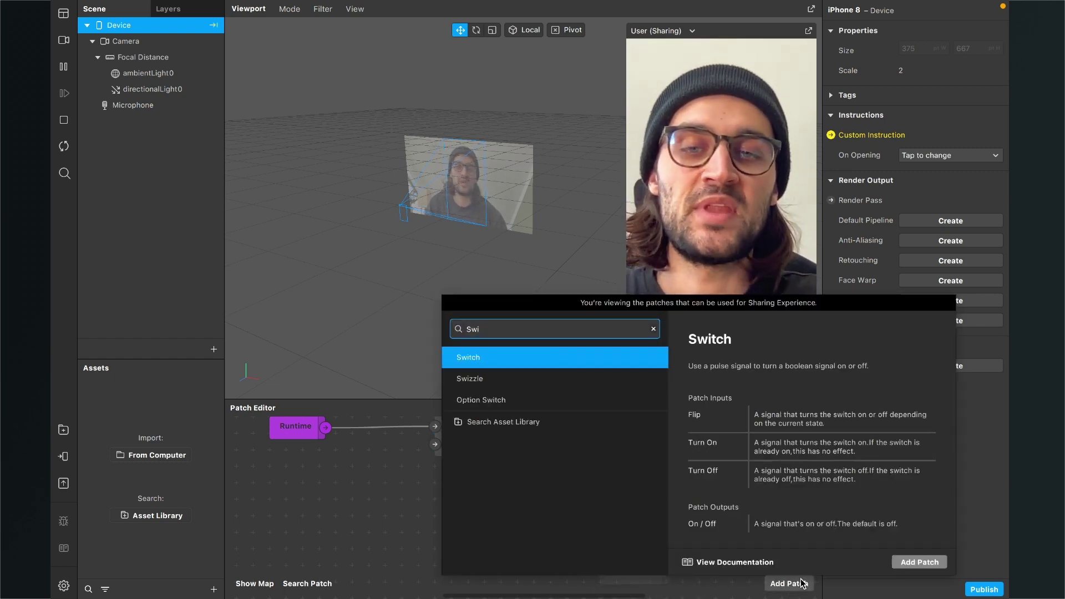
pyautogui.press('Return')
pyautogui.moveTo(597, 527); pyautogui.dragTo(407, 524)
pyautogui.moveTo(638, 521); pyautogui.dragTo(511, 506)
# Add a Not patch and reposition the Screen Tap patch.
pyautogui.click(789, 584)
pyautogui.write('not')
pyautogui.press('Return')
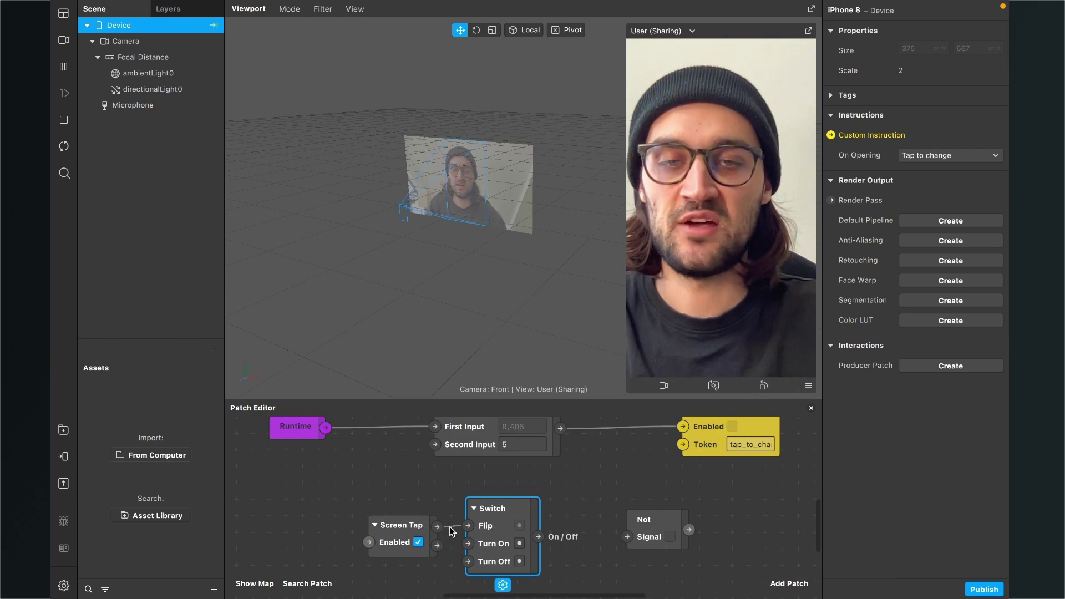
pyautogui.moveTo(381, 525); pyautogui.dragTo(332, 508)
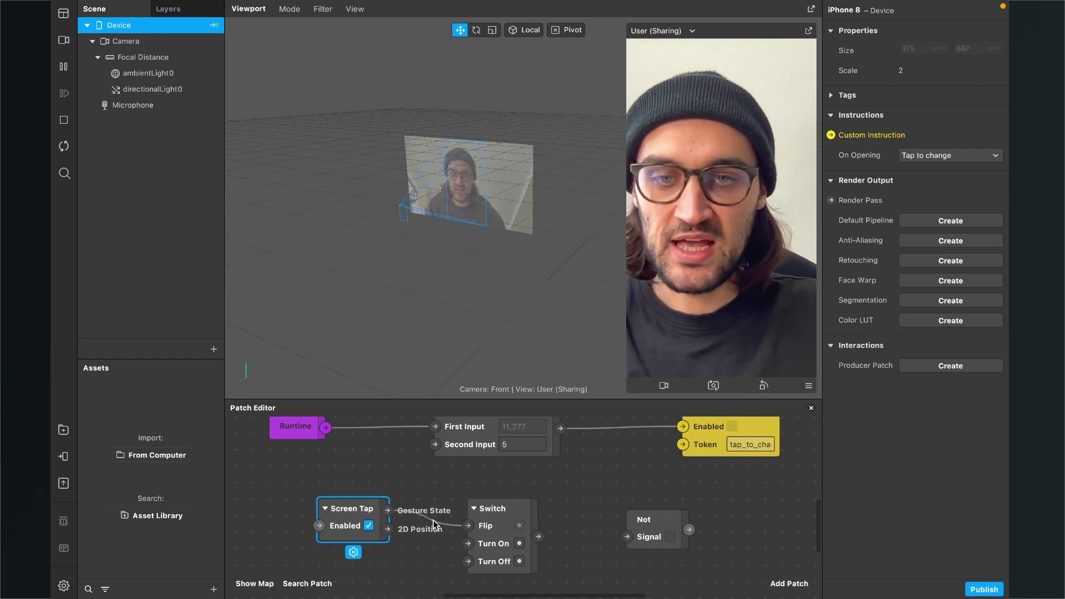
pyautogui.click(434, 522)
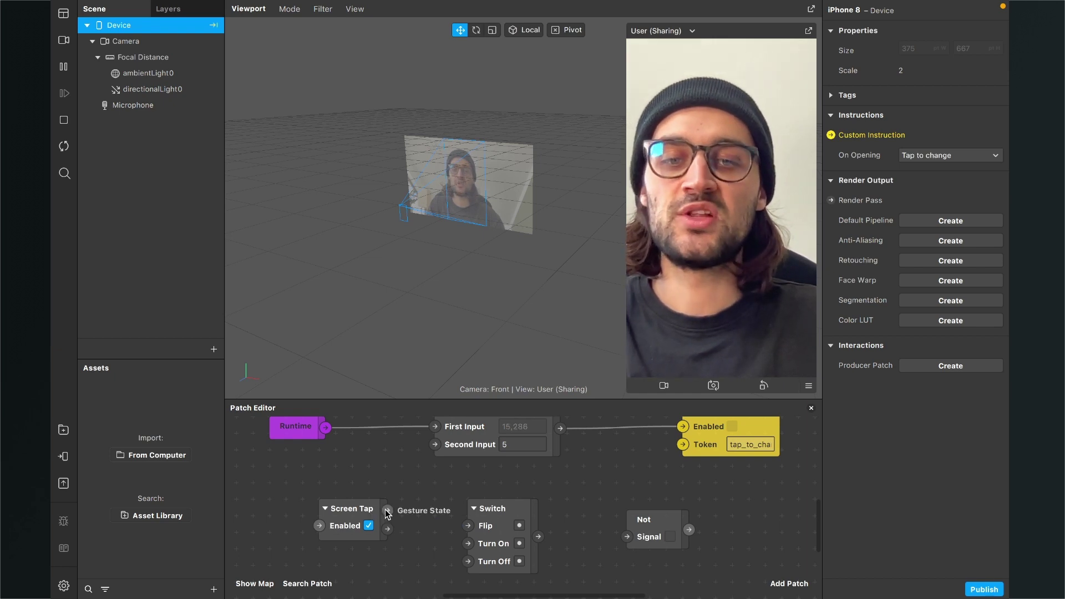
# Wire Gesture State to Switch, On/Off to Not Signal, and Not output to Device Enabled.
pyautogui.moveTo(387, 510); pyautogui.dragTo(468, 544)
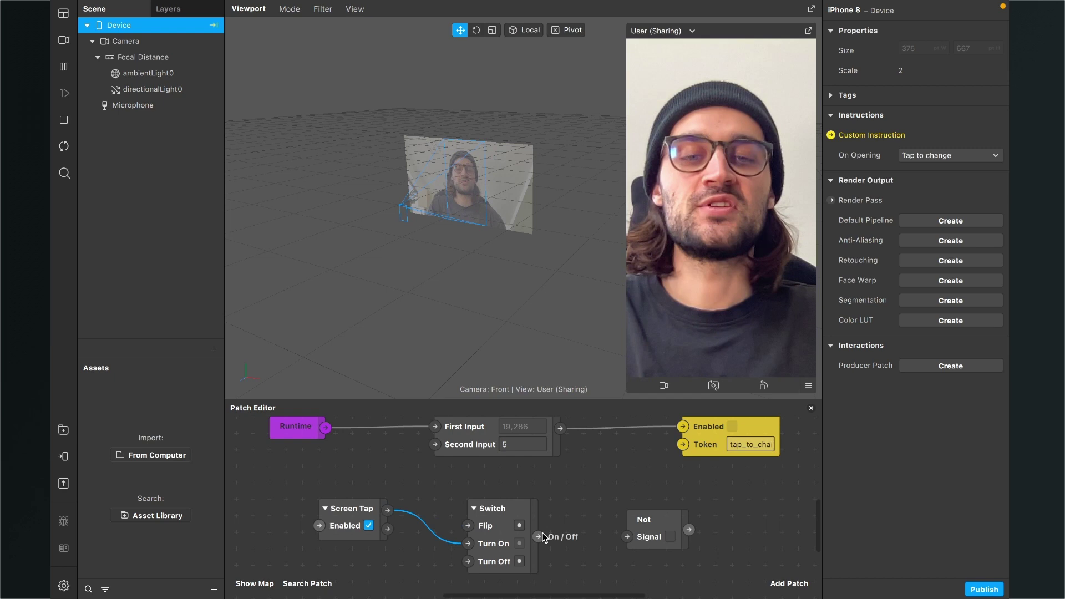
pyautogui.moveTo(542, 535); pyautogui.dragTo(638, 523)
pyautogui.click(664, 517)
pyautogui.scroll(3, 744, 471)
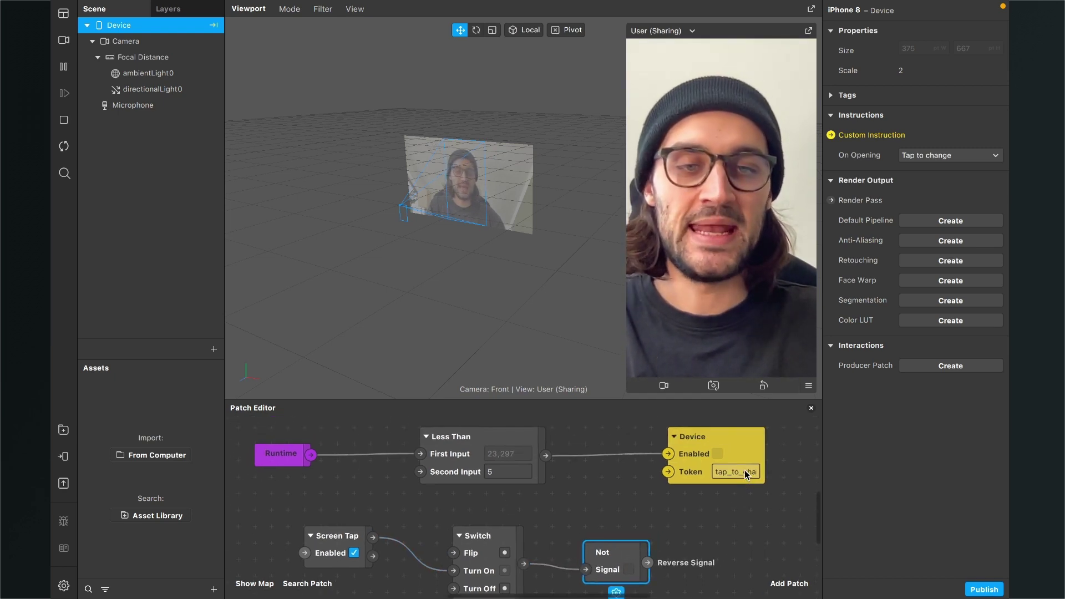
pyautogui.moveTo(648, 565); pyautogui.dragTo(670, 457)
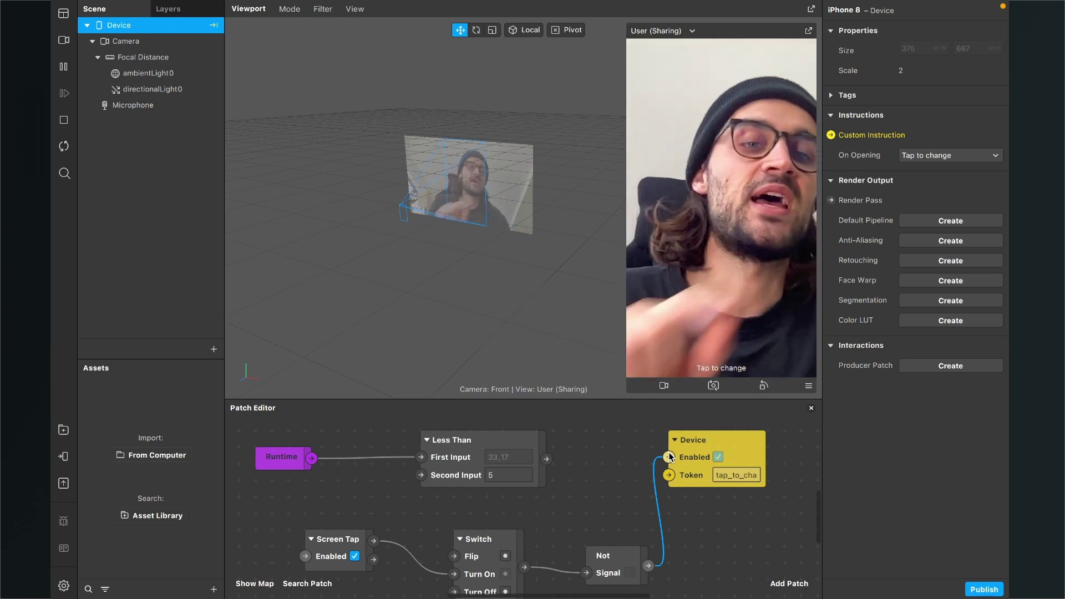
# Enable Simulate Touch and tap the preview to hide the Tap to change hint.
pyautogui.click(809, 386)
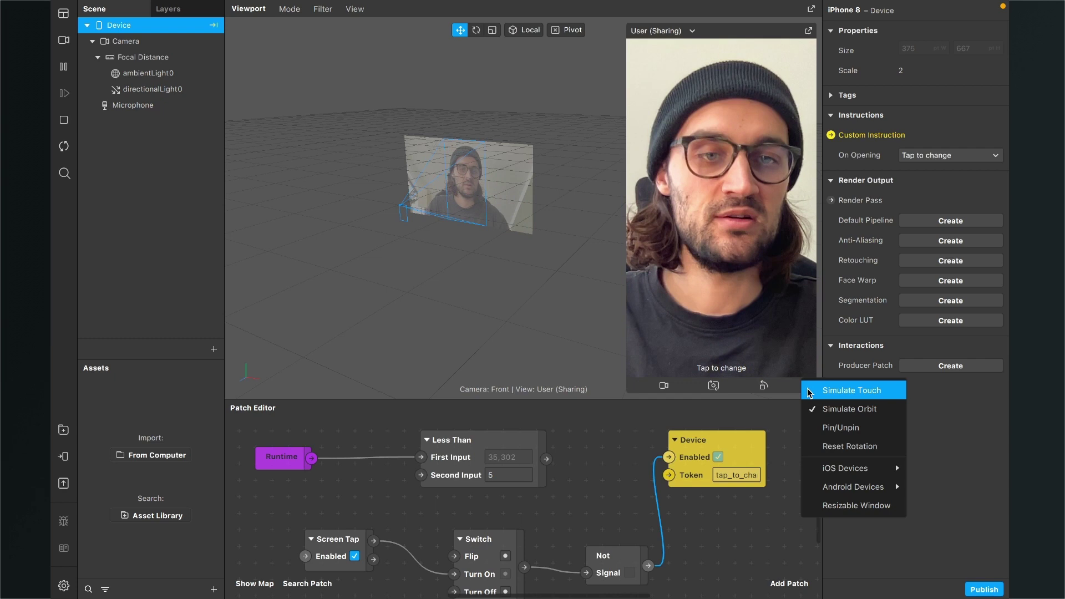
pyautogui.click(820, 391)
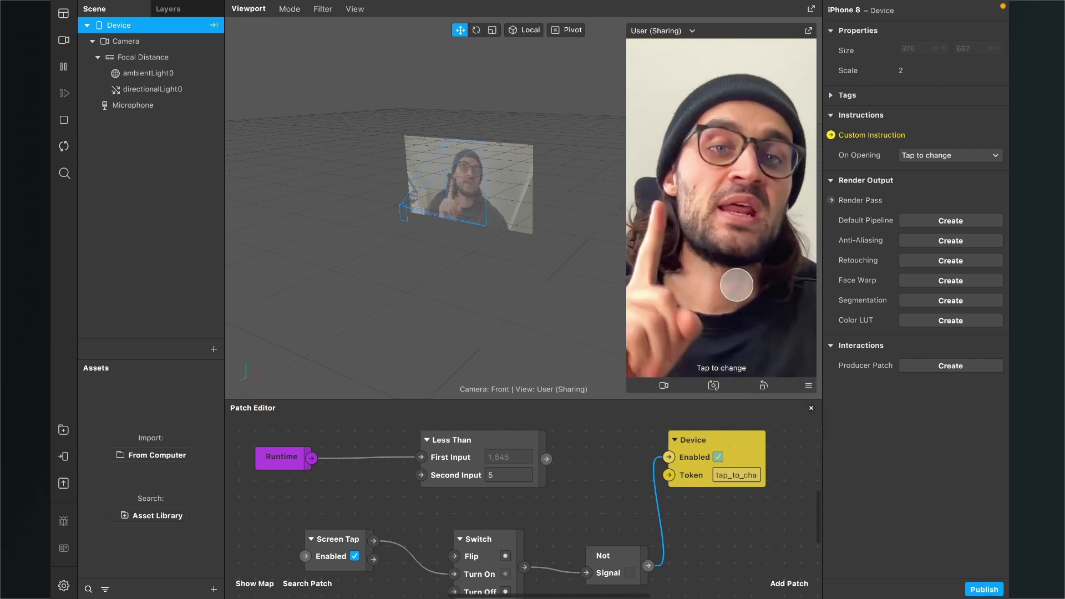
pyautogui.click(737, 285)
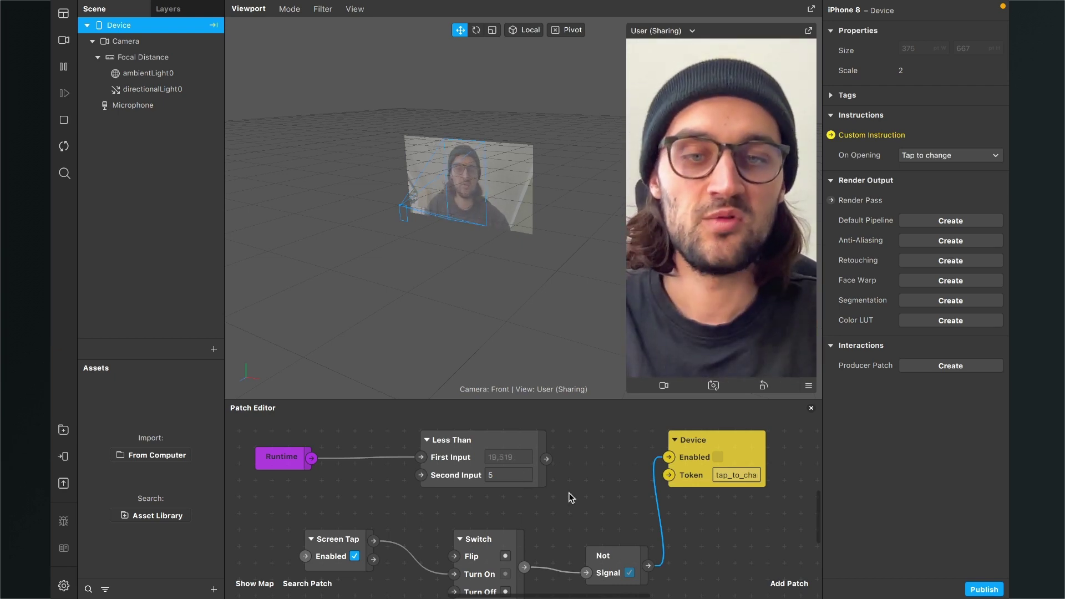
pyautogui.scroll(-2, 607, 493)
pyautogui.scroll(-2, 485, 508)
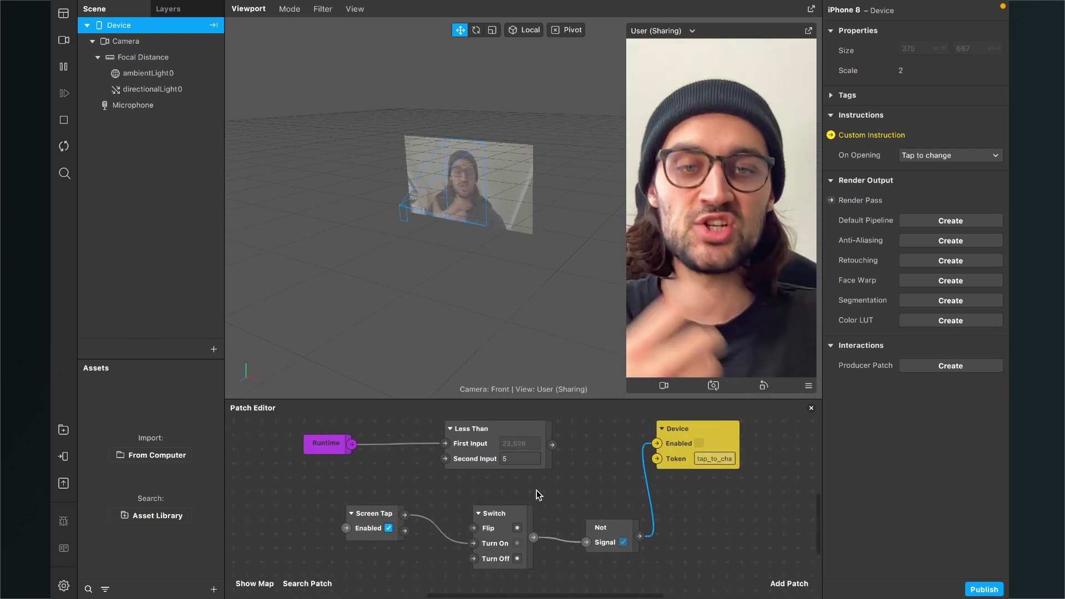
pyautogui.scroll(2, 561, 493)
pyautogui.scroll(-2, 561, 494)
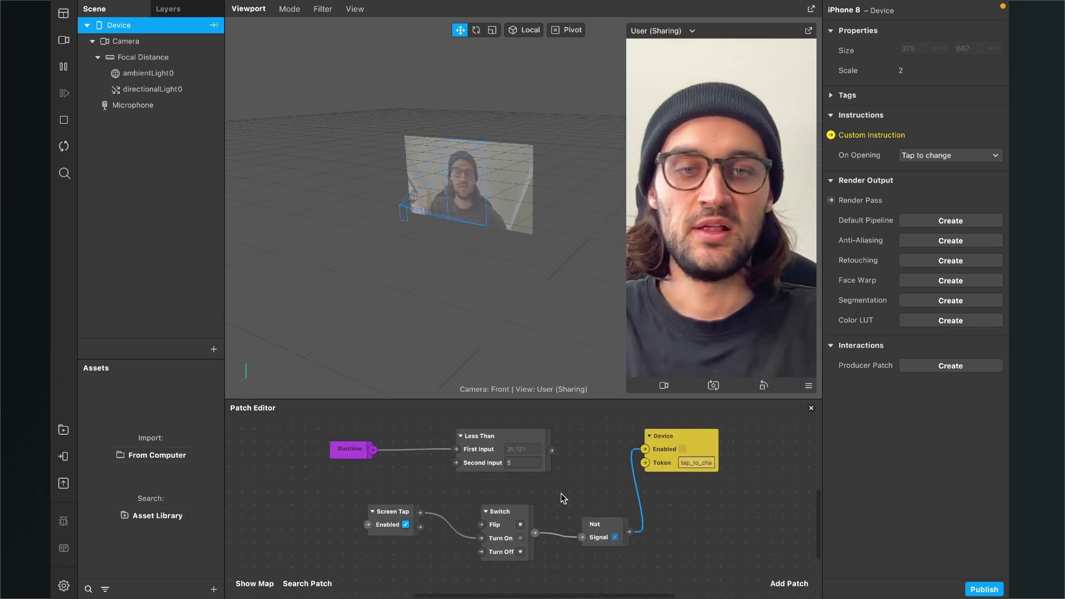
pyautogui.click(668, 475)
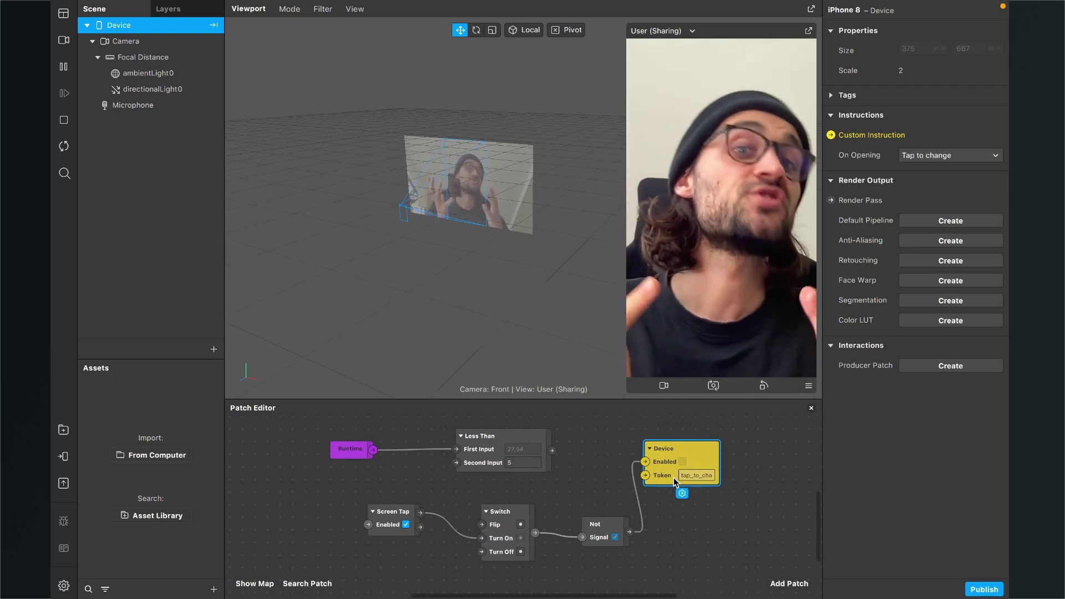